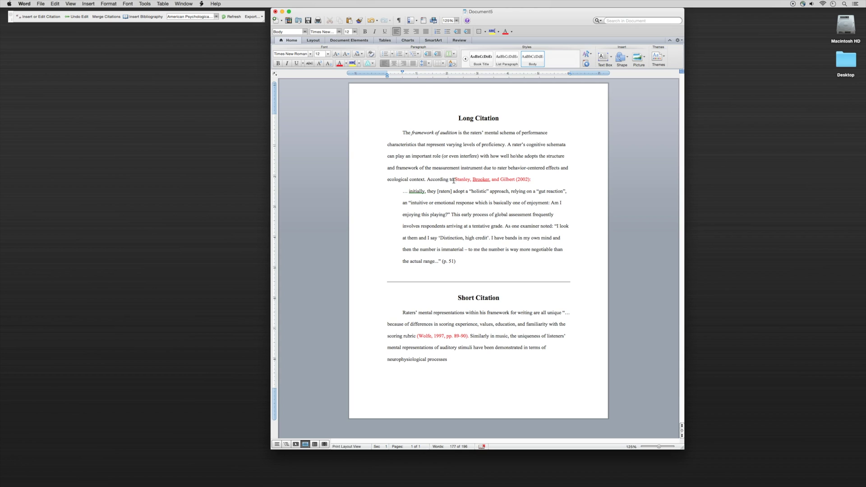
- Insert a Mendeley-linked (Stanley, Brooker, & Gilbert, 2002) citation just before the red Stanley placeholder
{"action": "left_click", "coordinate": [454, 180]}
{"action": "left_click", "coordinate": [43, 17]}
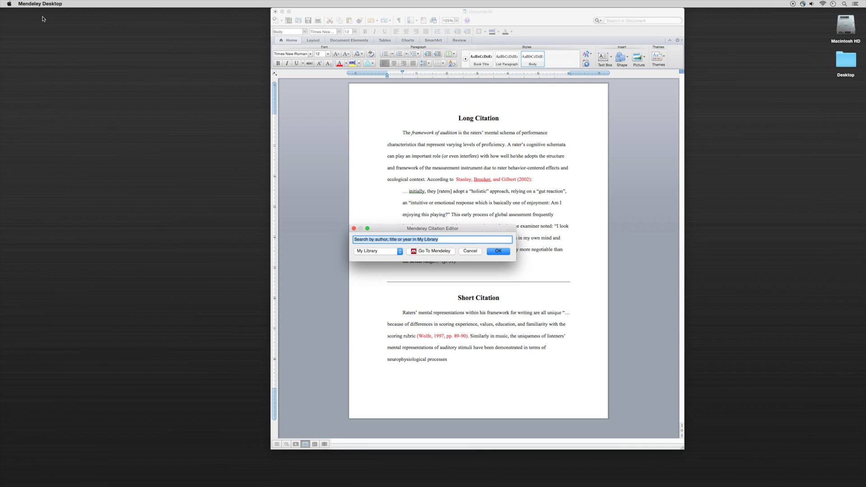
{"action": "type", "text": "stanley brooker"}
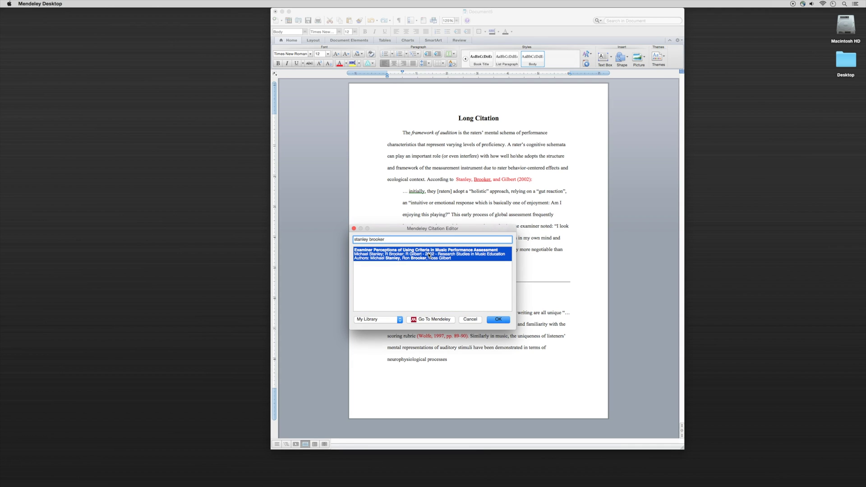
{"action": "left_click", "coordinate": [429, 254]}
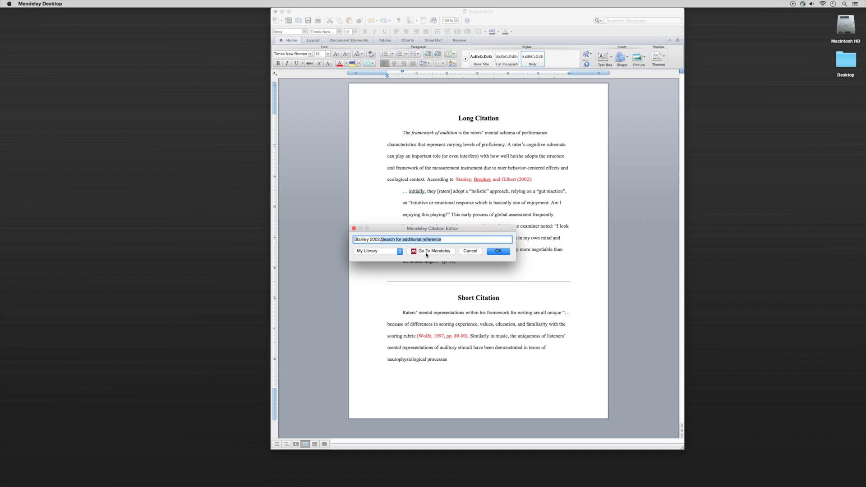
{"action": "left_click", "coordinate": [498, 251]}
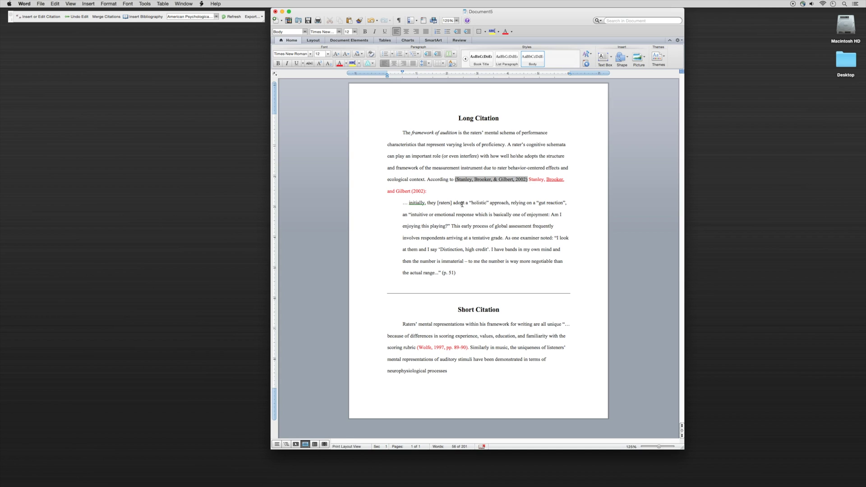
{"action": "key", "text": "BackSpace"}
- Reword the linked citation to read 'Stanley, Brooker, and Gilbert (2002):'
{"action": "key", "text": "BackSpace"}
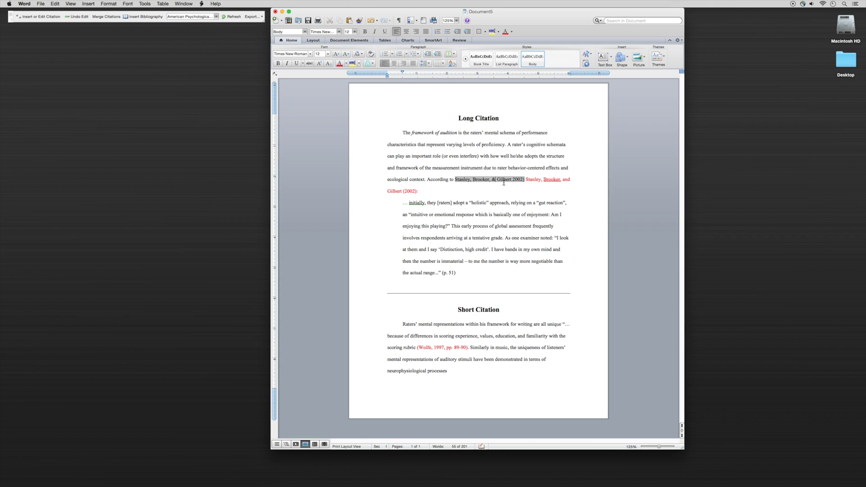
- Delete the red duplicate Stanley citation and remove the leftover ampersand
{"action": "key", "text": "BackSpace"}
{"action": "type", "text": "and"}
{"action": "left_click", "coordinate": [516, 179]}
{"action": "type", "text": "("}
{"action": "left_click", "coordinate": [534, 181]}
{"action": "type", "text": ":"}
{"action": "left_click_drag", "start_coordinate": [426, 191], "coordinate": [533, 179]}
{"action": "key", "text": "BackSpace"}
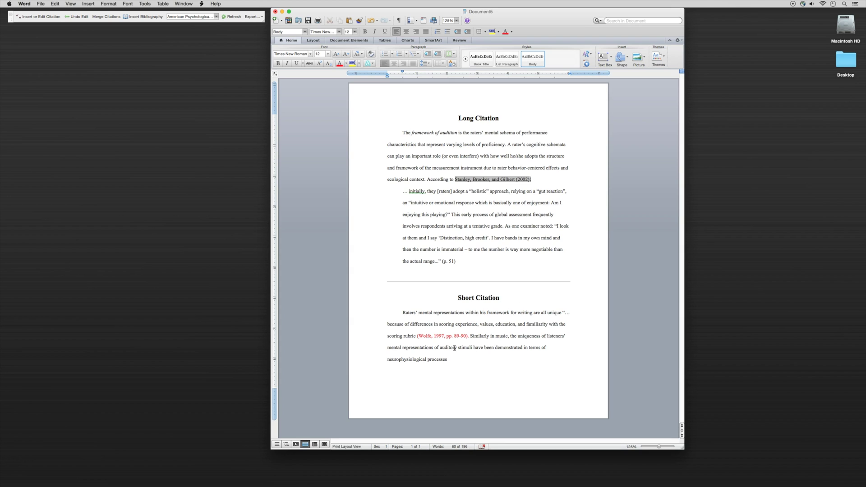
{"action": "left_click", "coordinate": [416, 336]}
- Insert a linked Wolfe 1997 citation before the red short-citation placeholder, keeping the manual Stanley edit
{"action": "left_click", "coordinate": [41, 16]}
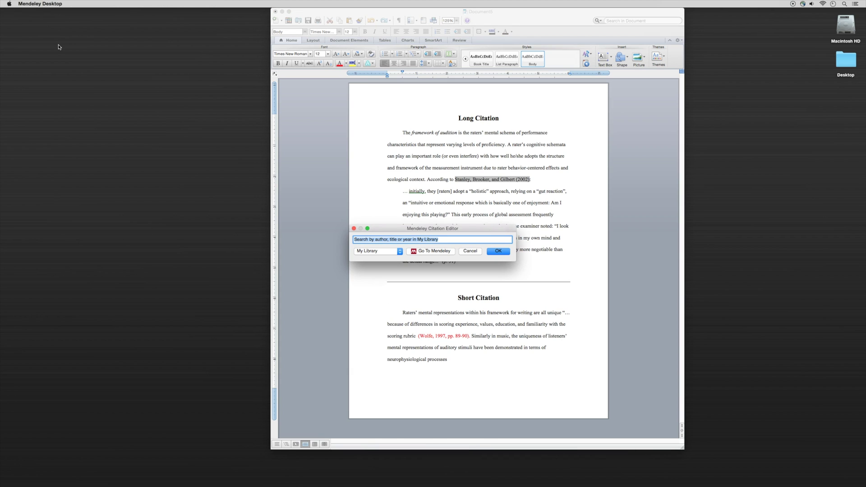
{"action": "type", "text": "wolfe 1997"}
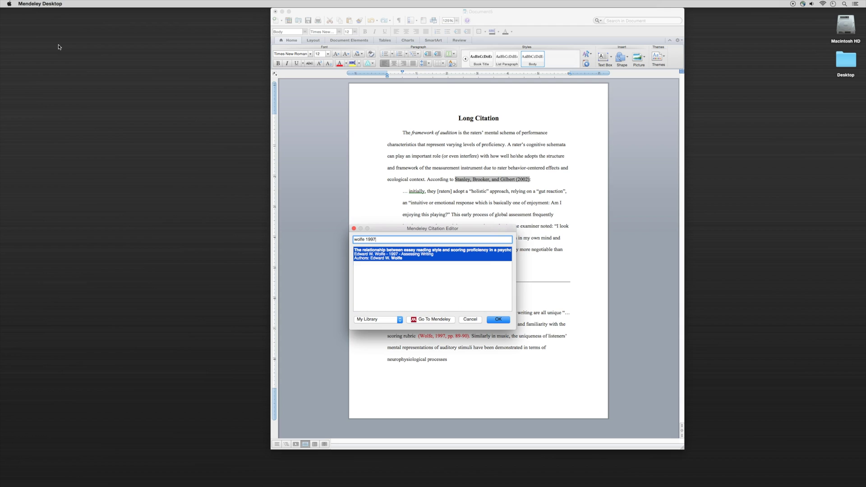
{"action": "left_click", "coordinate": [432, 256]}
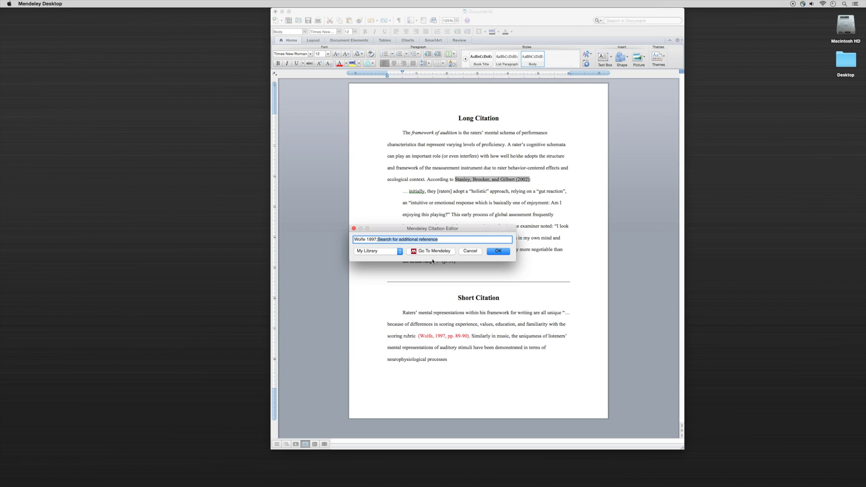
{"action": "left_click", "coordinate": [497, 252]}
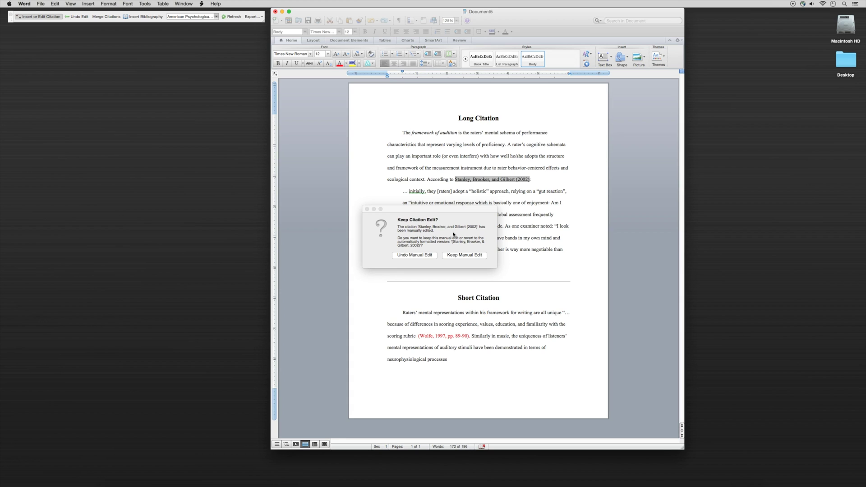
{"action": "left_click", "coordinate": [464, 256]}
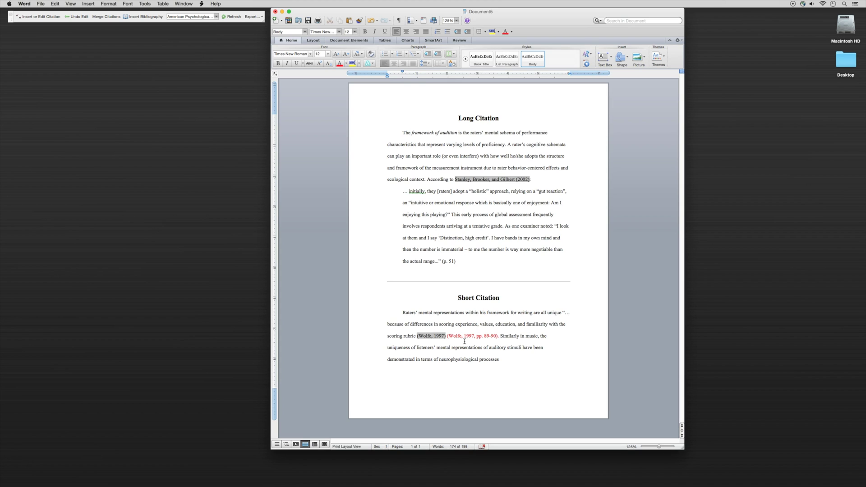
- Make the short citation read (Wolfe, 1997, pp. 89-90). and delete the red placeholder
{"action": "type", "text": ", pp. "}
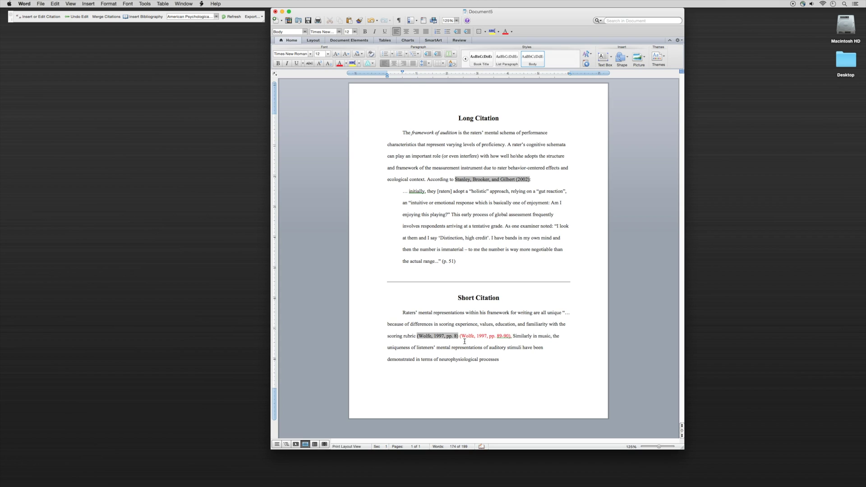
{"action": "type", "text": "89-90"}
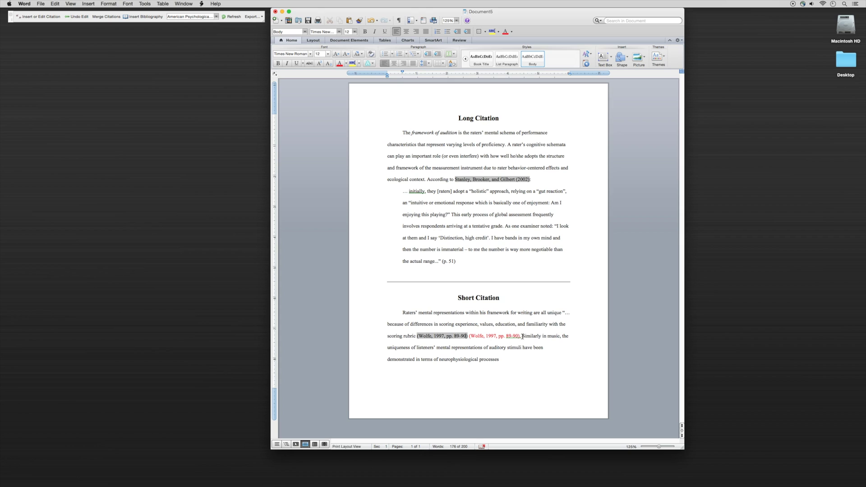
{"action": "left_click_drag", "start_coordinate": [521, 336], "coordinate": [468, 336]}
{"action": "key", "text": "Delete"}
{"action": "key", "text": "Delete"}
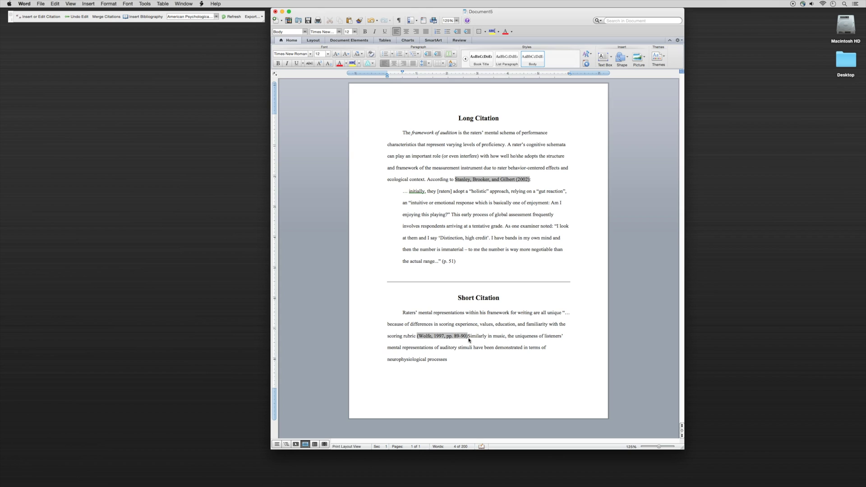
{"action": "type", "text": "."}
{"action": "left_click", "coordinate": [462, 372]}
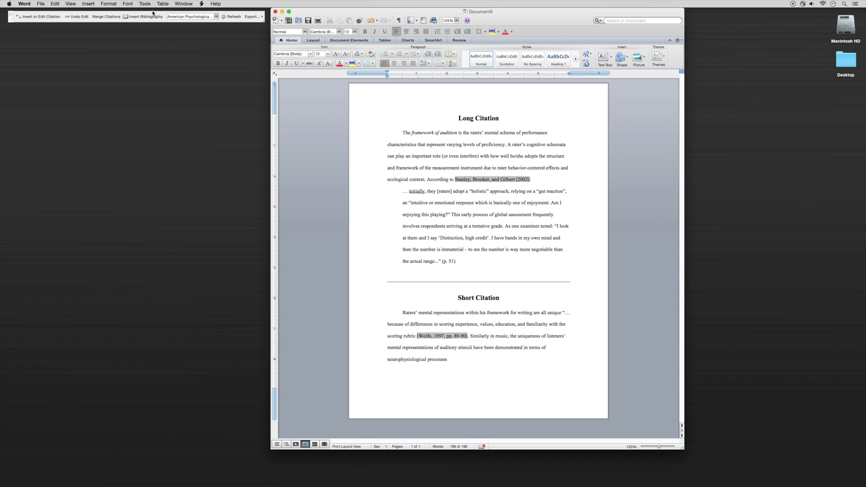
- Add a next-page section break and insert the Mendeley bibliography of the Stanley and Wolfe references
{"action": "left_click", "coordinate": [88, 4]}
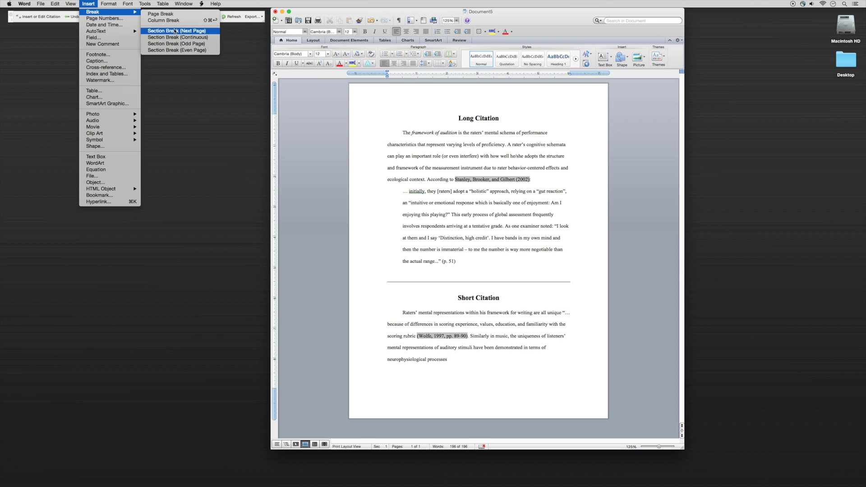
{"action": "left_click", "coordinate": [175, 31]}
{"action": "scroll", "coordinate": [380, 277], "scroll_direction": "down", "scroll_amount": 5}
{"action": "scroll", "coordinate": [405, 316], "scroll_direction": "down", "scroll_amount": 2}
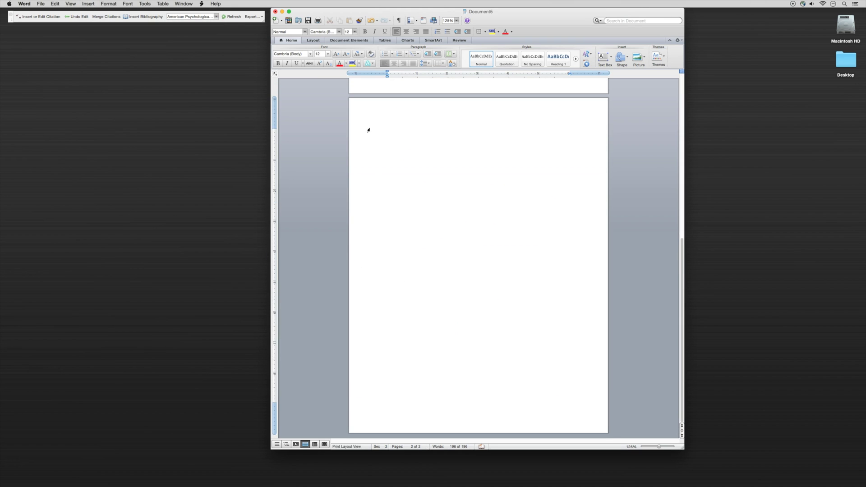
{"action": "scroll", "coordinate": [389, 134], "scroll_direction": "up", "scroll_amount": 1}
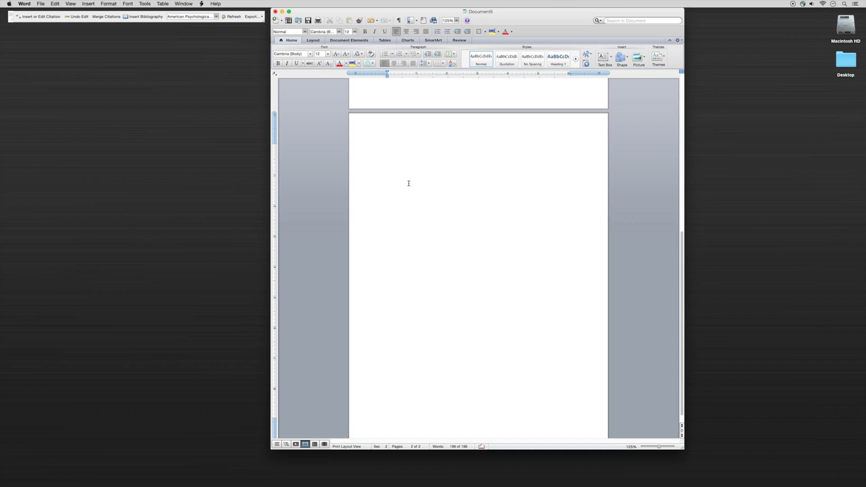
{"action": "left_click", "coordinate": [143, 17]}
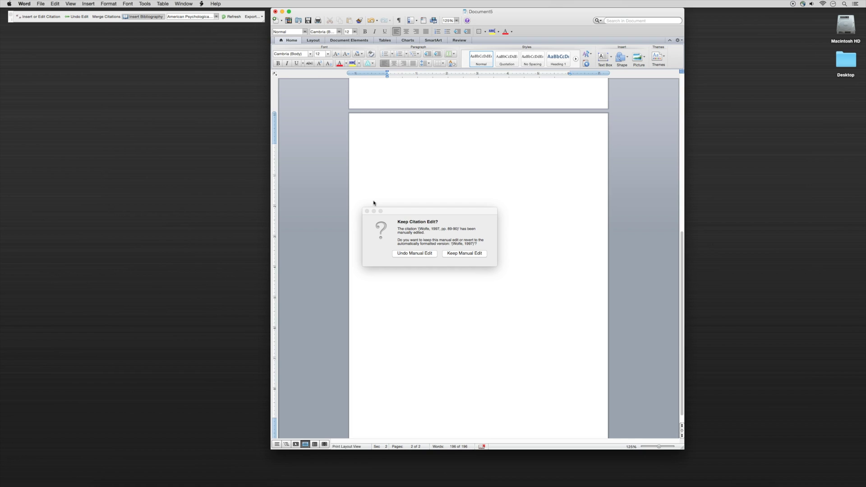
{"action": "left_click", "coordinate": [465, 255]}
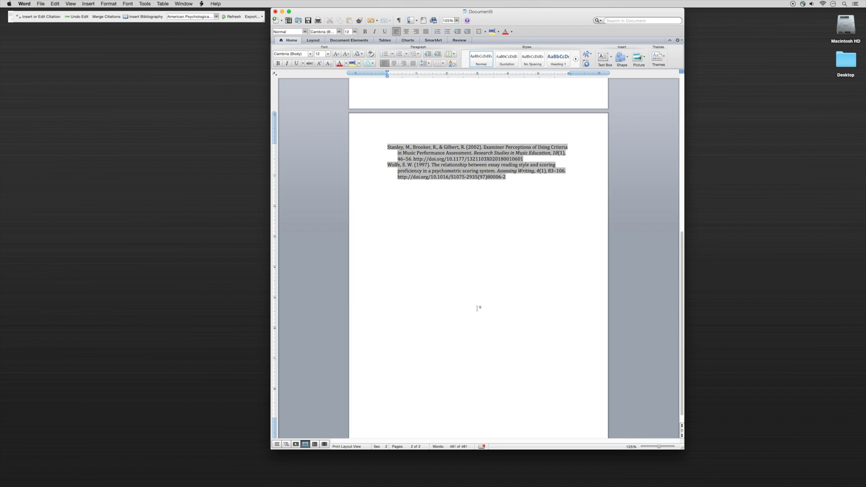
- Set both bibliography references in Times New Roman with double line spacing
{"action": "left_click_drag", "start_coordinate": [509, 177], "coordinate": [369, 145]}
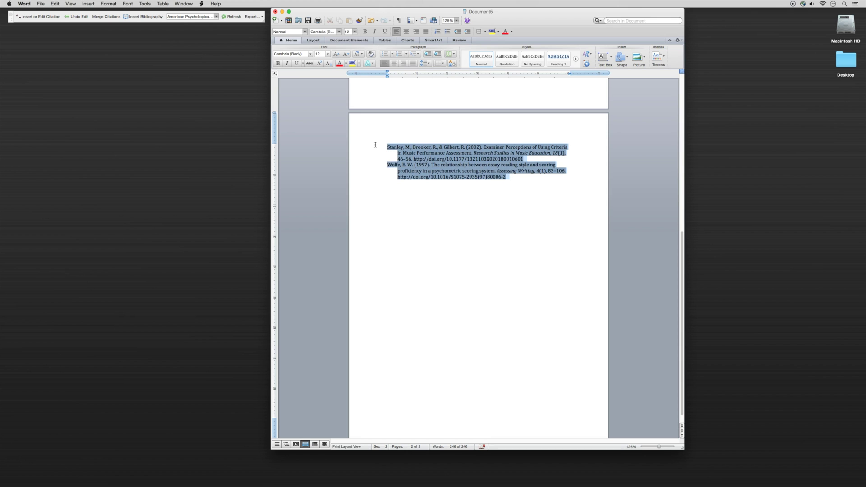
{"action": "left_click", "coordinate": [311, 54]}
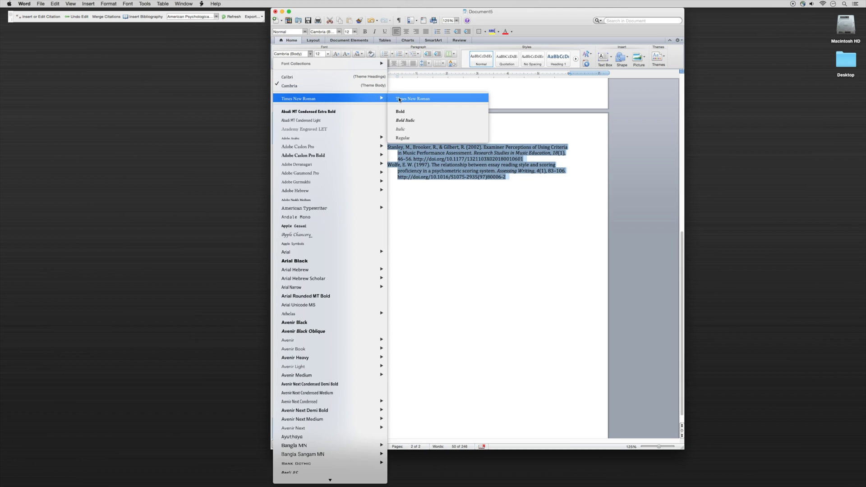
{"action": "left_click", "coordinate": [399, 99]}
{"action": "left_click", "coordinate": [108, 4]}
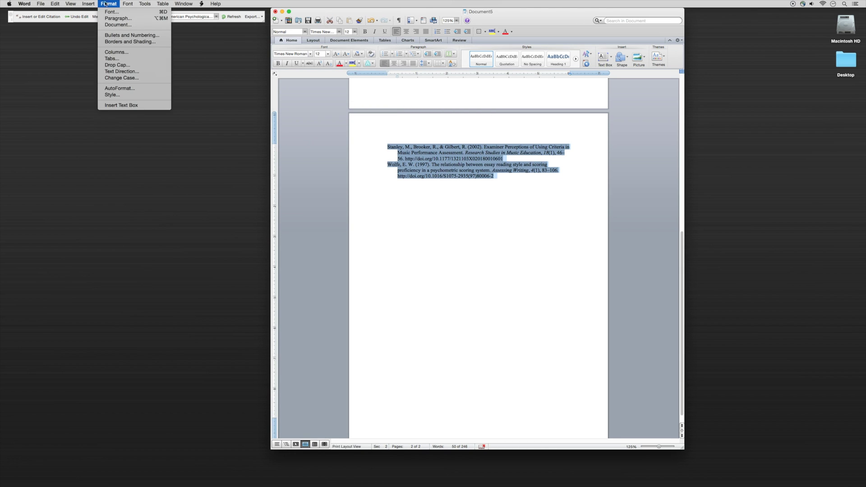
{"action": "left_click", "coordinate": [109, 19]}
{"action": "left_click", "coordinate": [439, 245]}
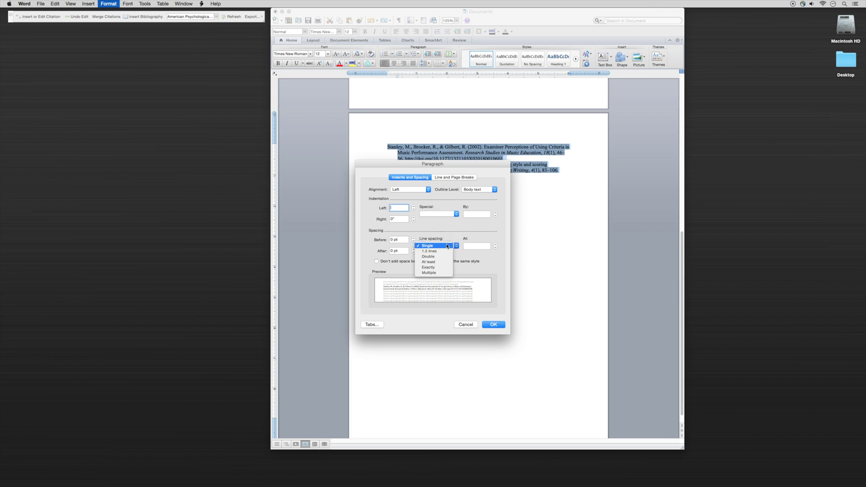
{"action": "left_click", "coordinate": [435, 257]}
{"action": "left_click", "coordinate": [499, 324]}
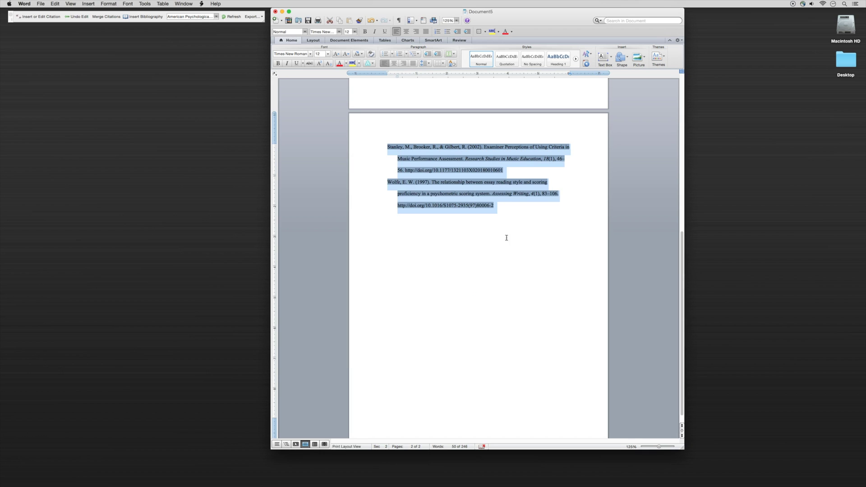
- Delete the DOI links from the Wolfe and Stanley references
{"action": "left_click_drag", "start_coordinate": [493, 203], "coordinate": [382, 204]}
{"action": "key", "text": "BackSpace"}
{"action": "left_click_drag", "start_coordinate": [503, 171], "coordinate": [415, 177]}
{"action": "key", "text": "BackSpace"}
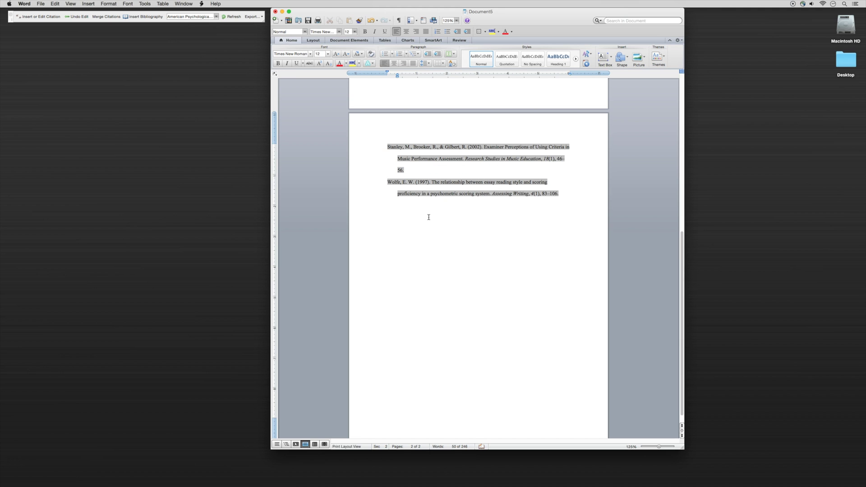